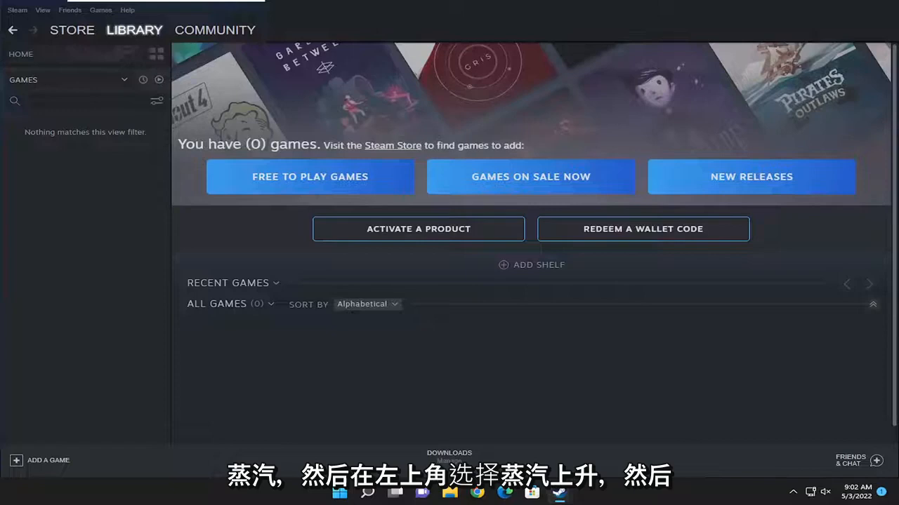
Step: Clear the Steam download cache from Settings > Downloads and confirm
click(17, 13)
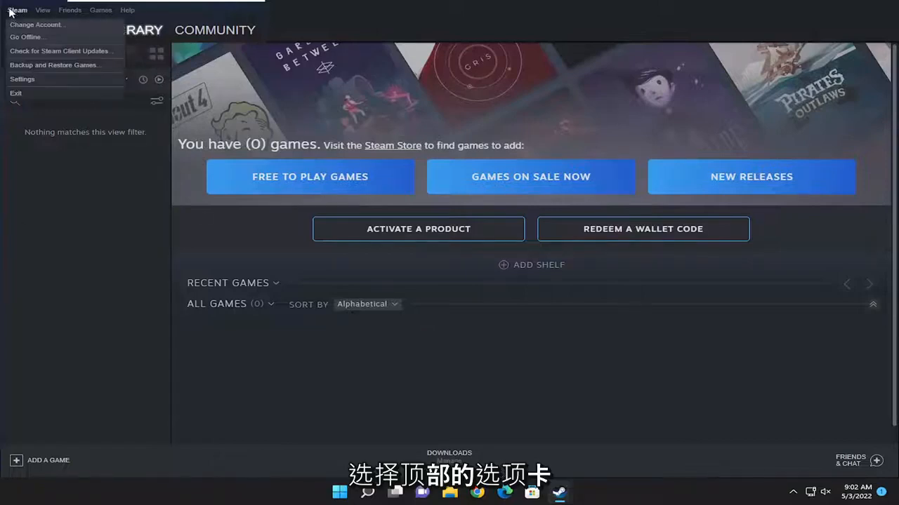
click(22, 79)
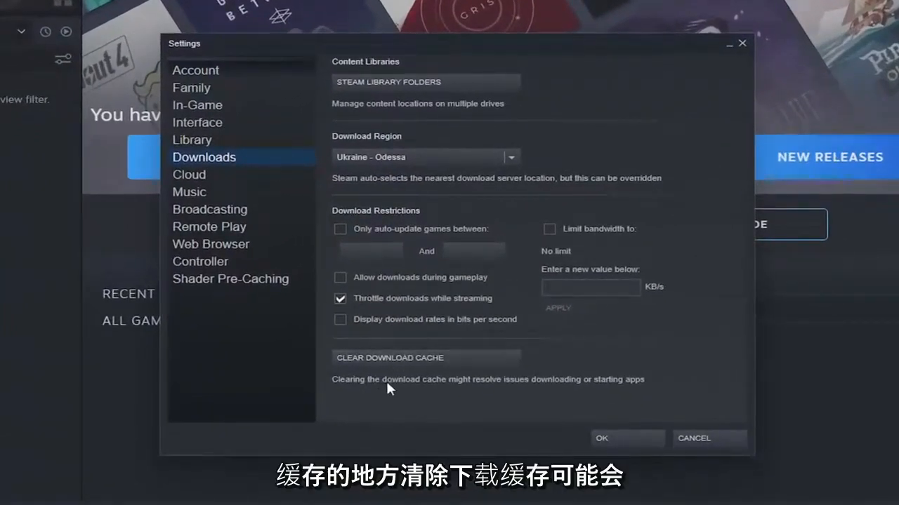
mouse_move(535, 380)
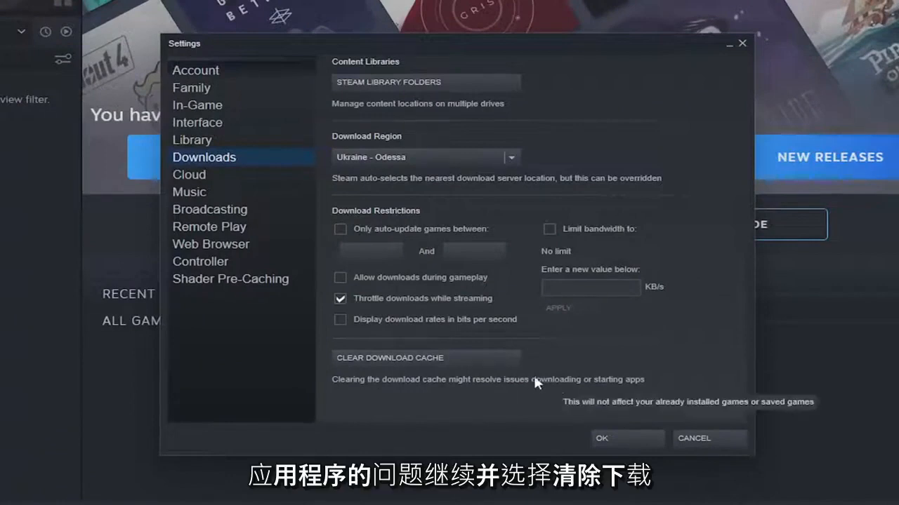
click(390, 356)
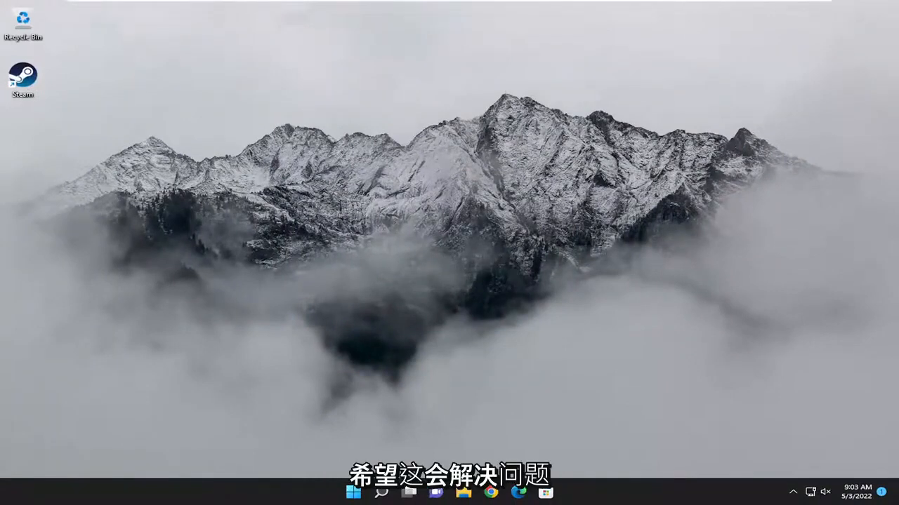
Step: Launch Command Prompt as administrator from Windows Search and approve the UAC prompt
click(381, 494)
text(c)
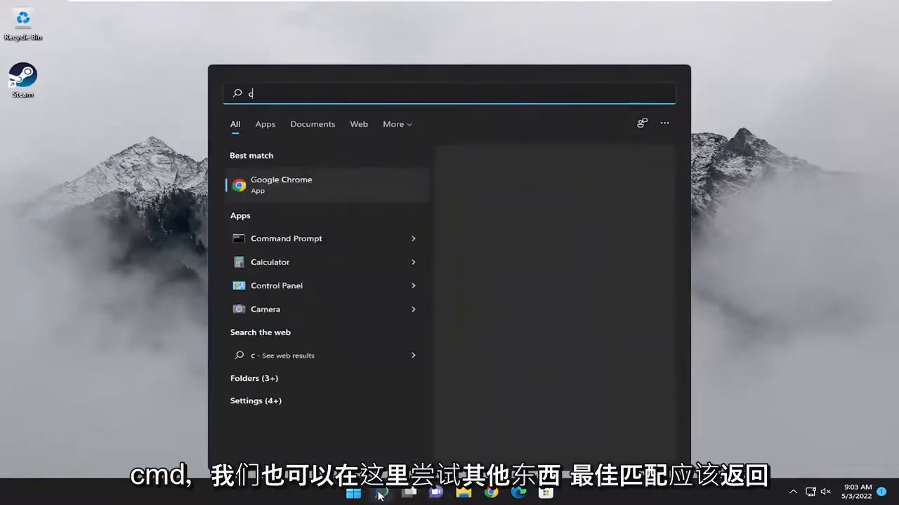
text(md)
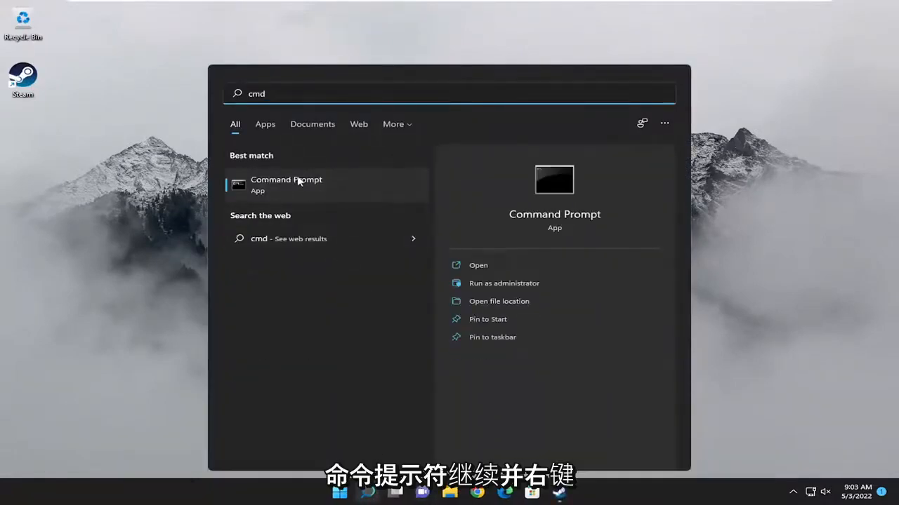
right_click(298, 181)
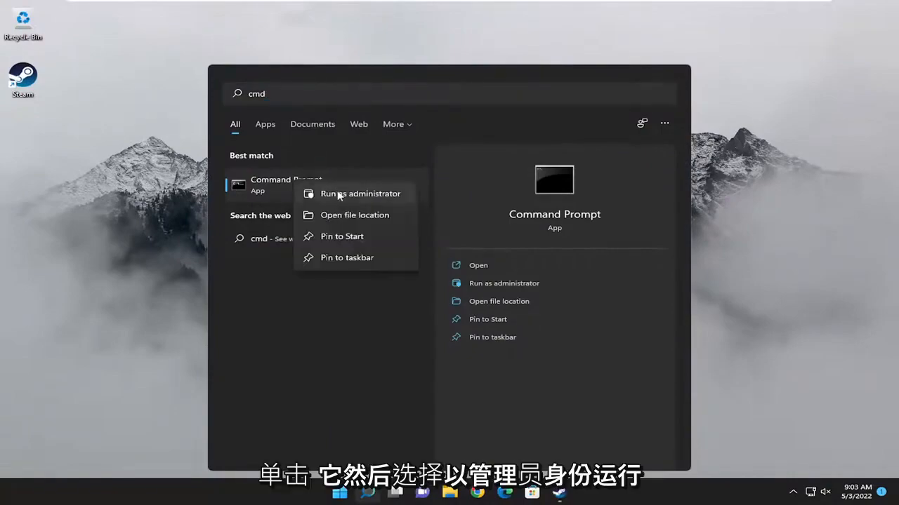
click(340, 196)
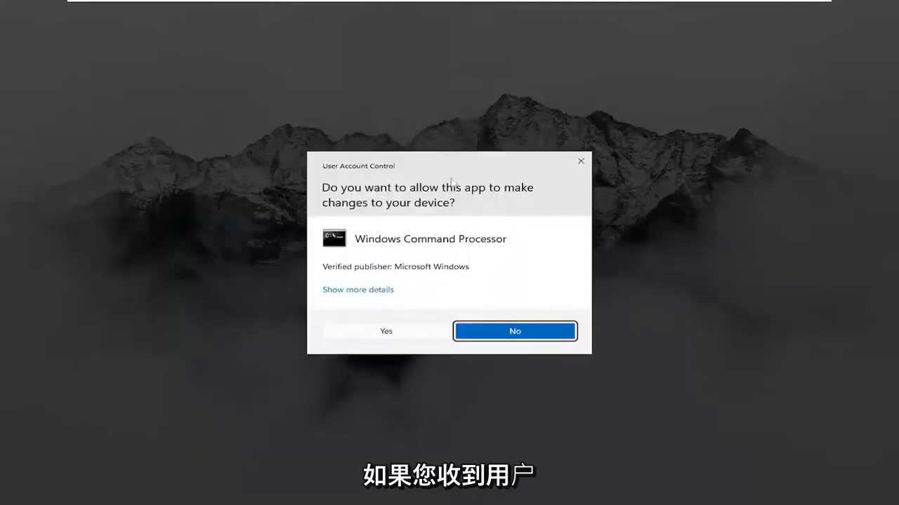
click(405, 334)
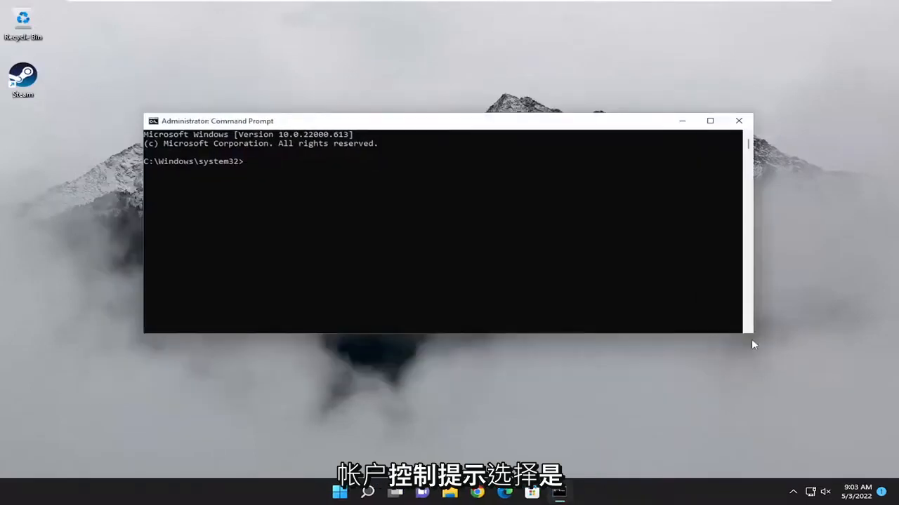
Step: Run 'ipconfig /flushdns' and 'netsh winsock reset' in the elevated Command Prompt
drag(356, 100, 528, 92)
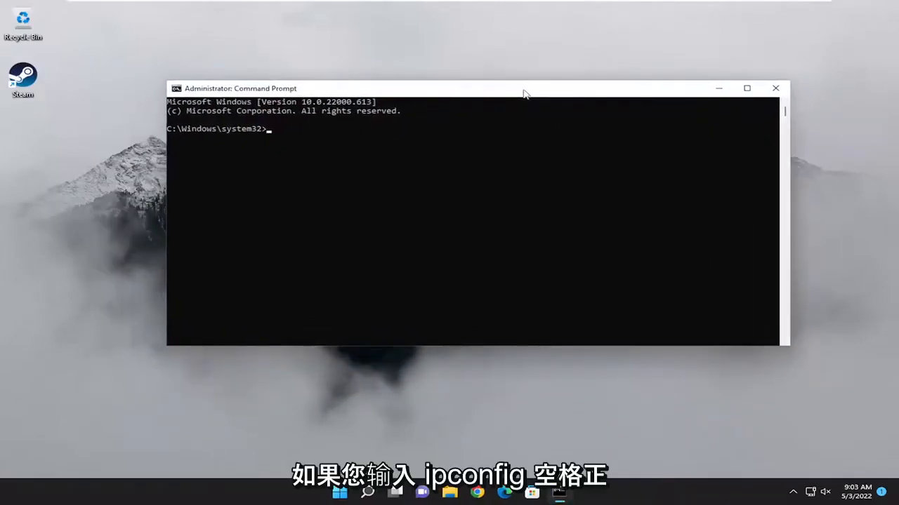
text(ipconfig )
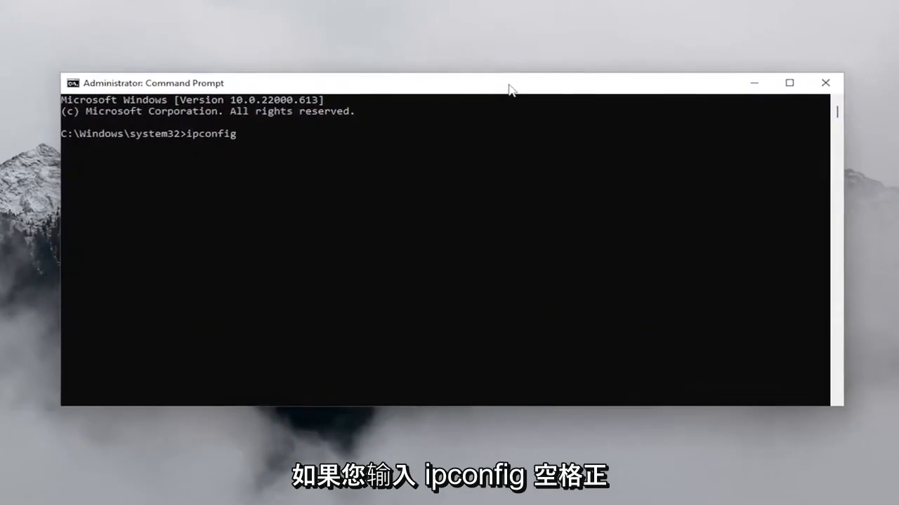
text(/flushdns)
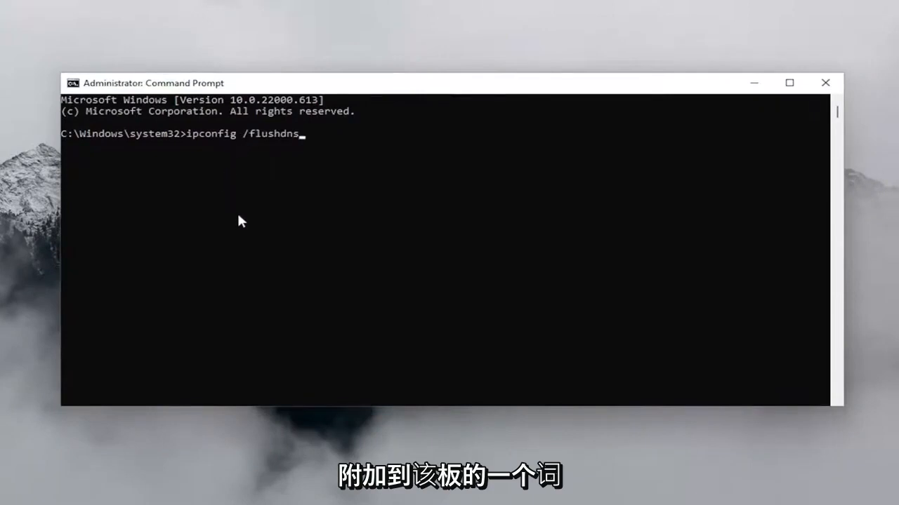
key(Return)
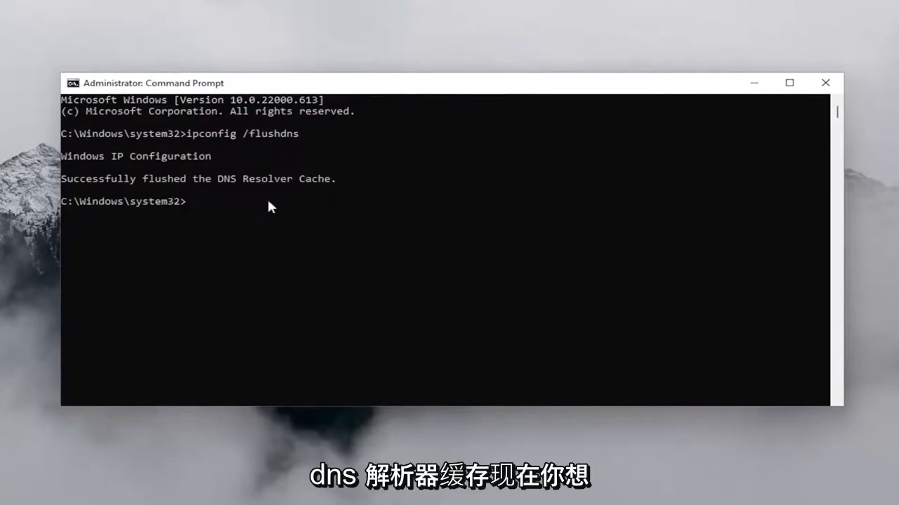
text(netsh)
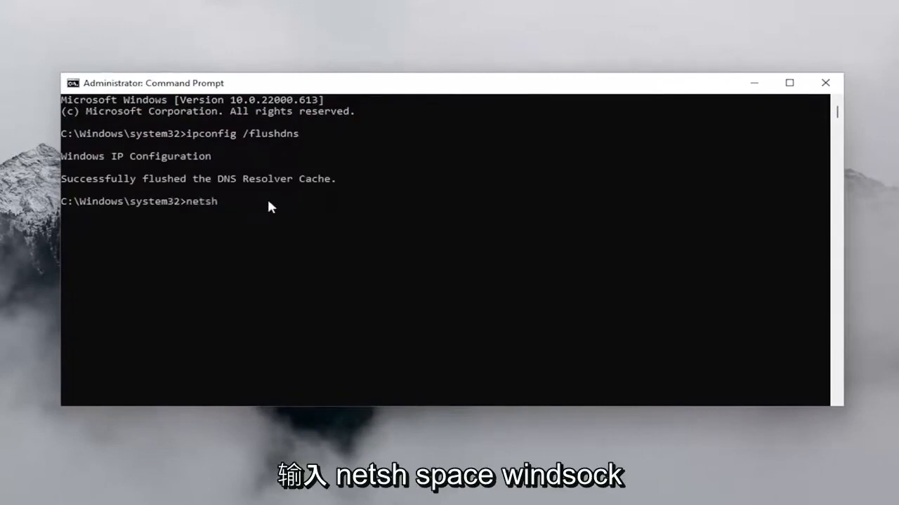
text( winso)
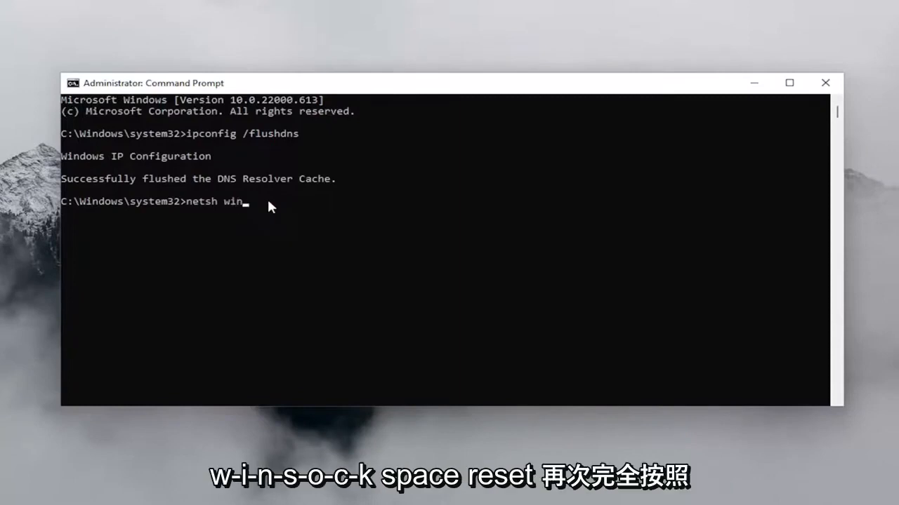
text(ck reset)
key(Return)
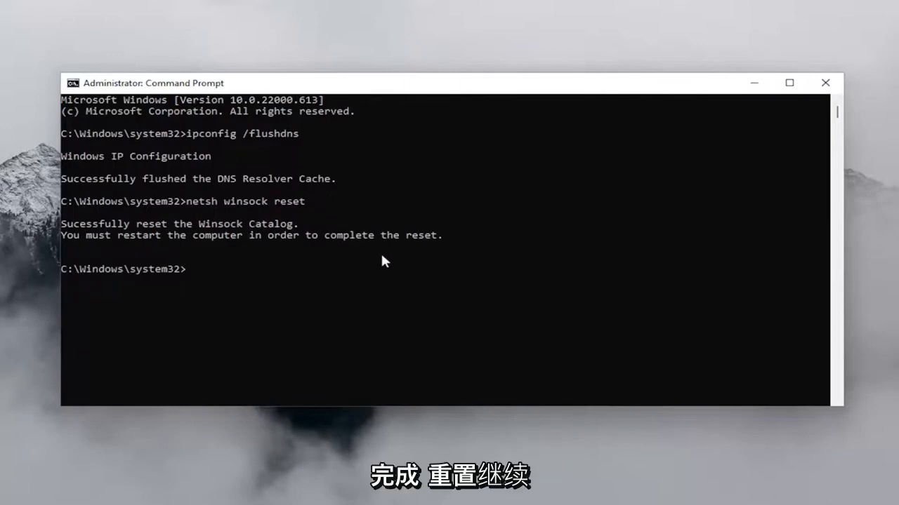
Step: Close Command Prompt and bring up the Win+X menu to restart the PC
click(825, 82)
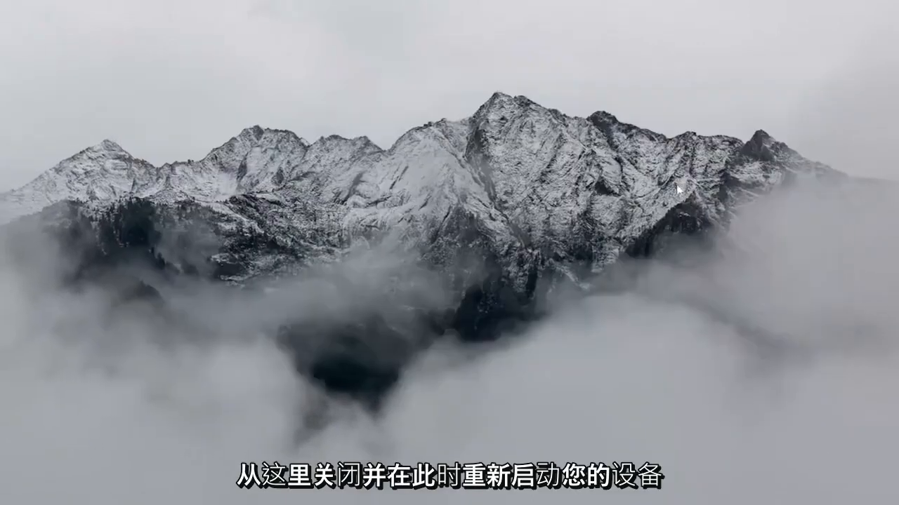
key(super+x)
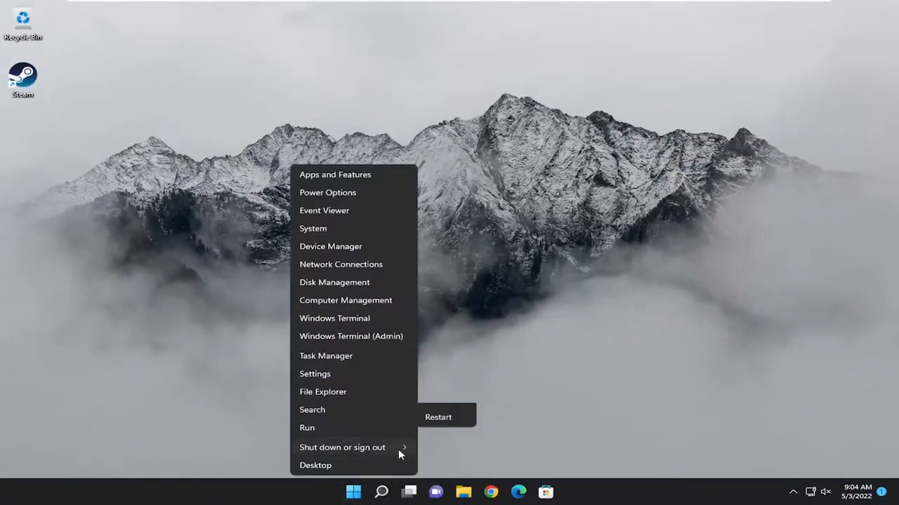